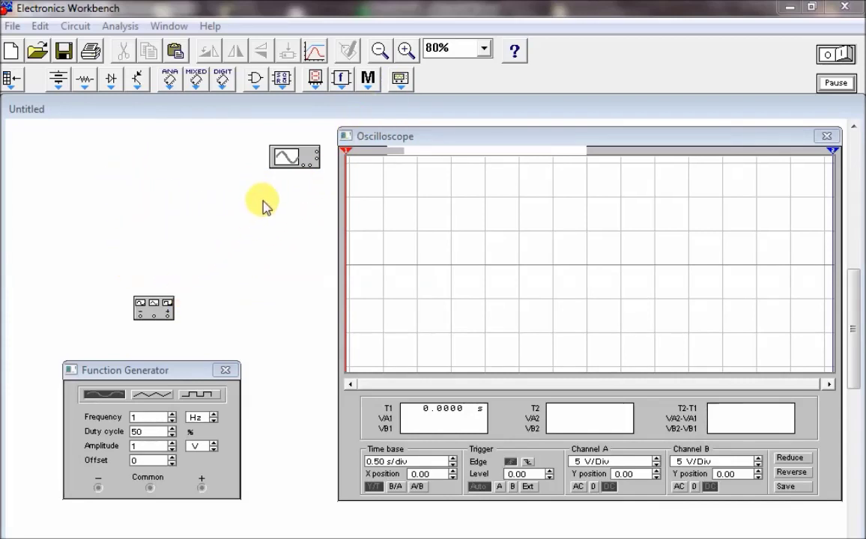
{"action": "left_click", "coordinate": [401, 84]}
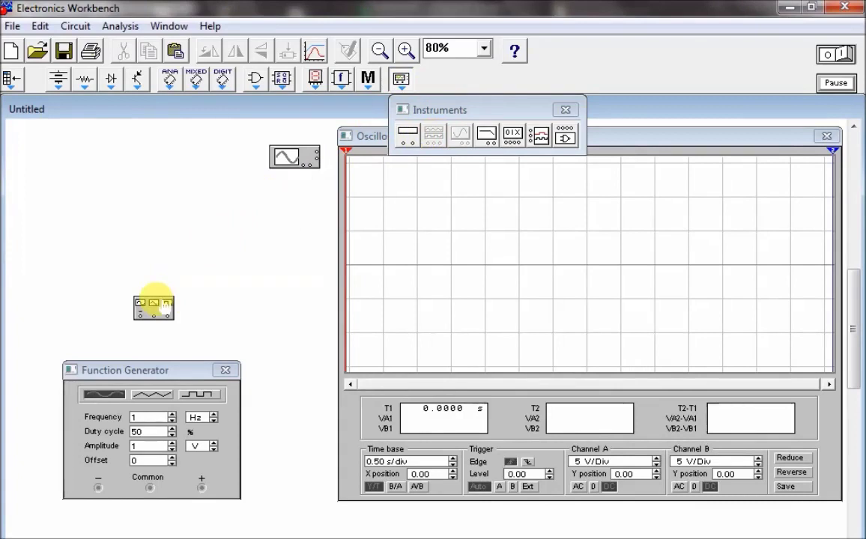
{"action": "left_click", "coordinate": [567, 111]}
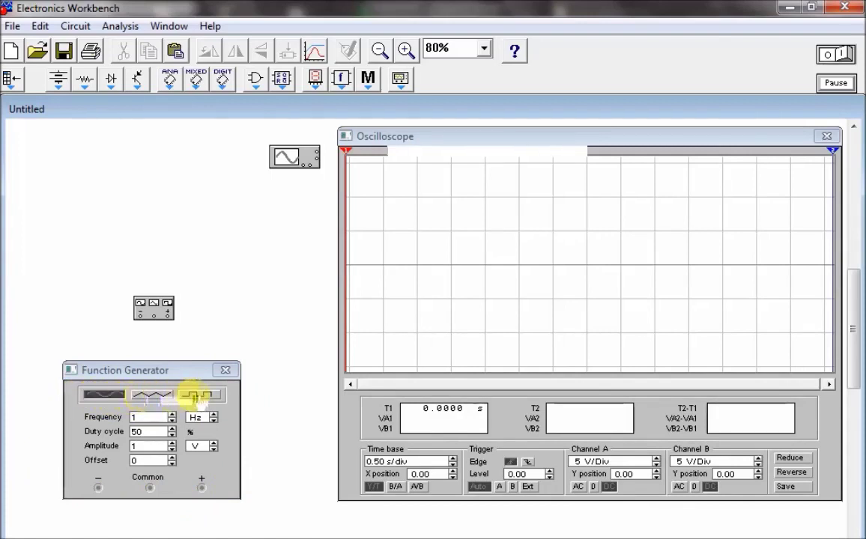
Step: Switch the function generator through the square and triangle waveforms and back to sine
{"action": "left_click", "coordinate": [202, 401]}
{"action": "left_click", "coordinate": [149, 394]}
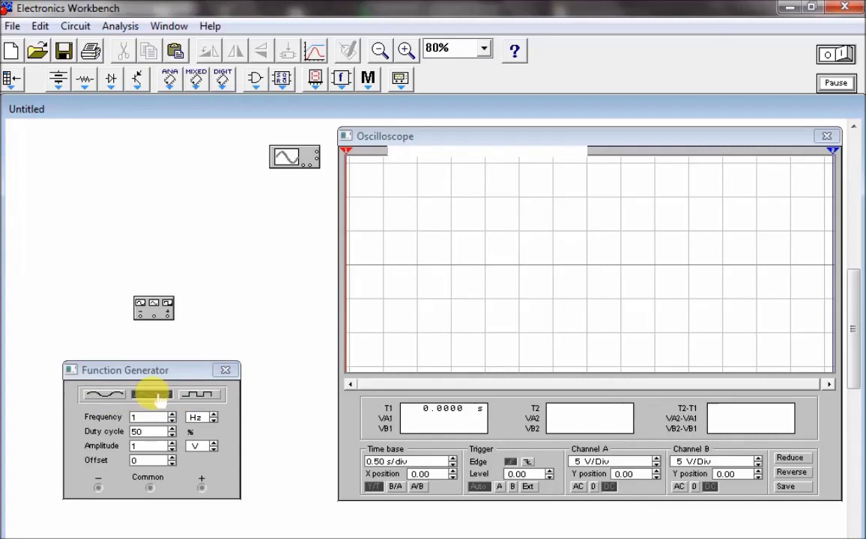
{"action": "left_click", "coordinate": [118, 397]}
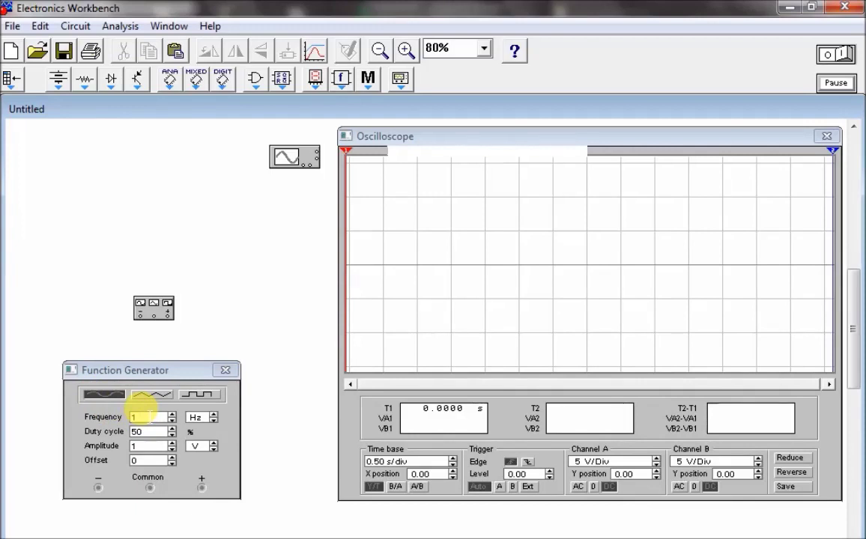
{"action": "key", "text": "Tab"}
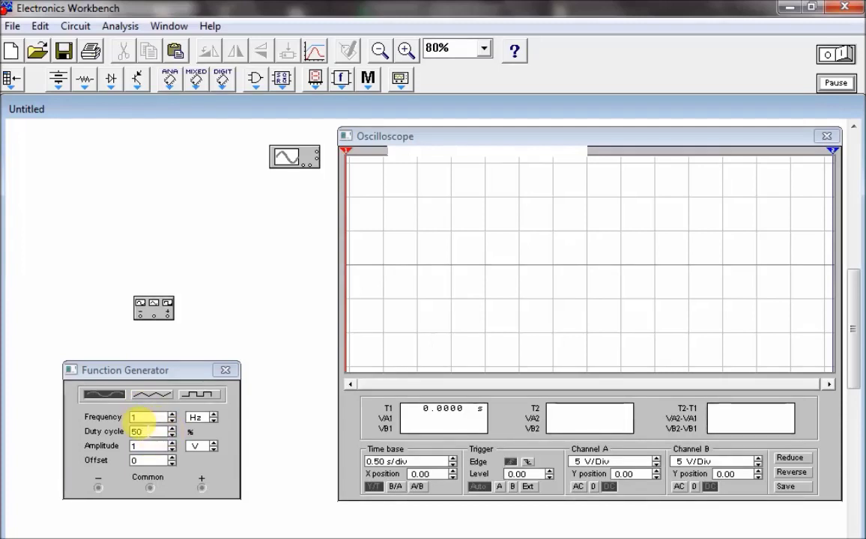
{"action": "key", "text": "Tab"}
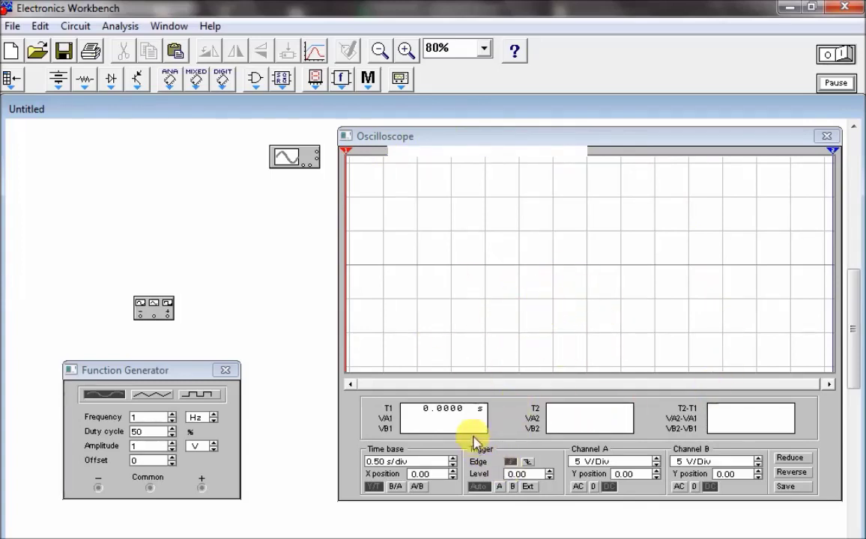
Step: Move the oscilloscope's red cursor close to the second vertical grid line and the blue cursor to about two-thirds of the display width
{"action": "left_click", "coordinate": [346, 152]}
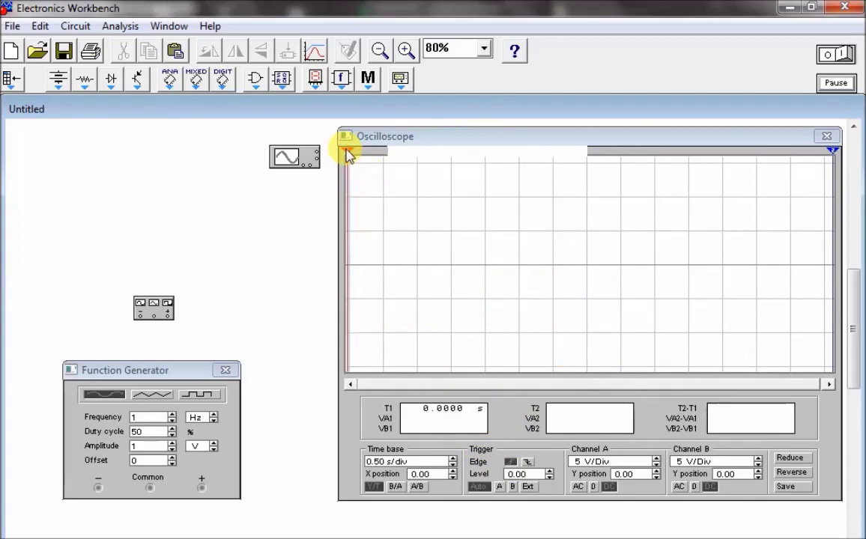
{"action": "left_click_drag", "start_coordinate": [346, 152], "coordinate": [373, 159]}
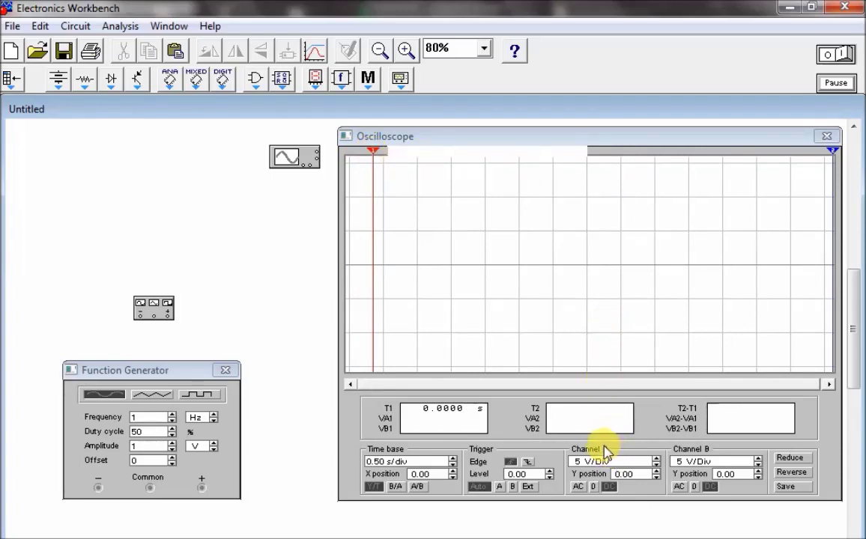
{"action": "left_click_drag", "start_coordinate": [832, 151], "coordinate": [781, 159]}
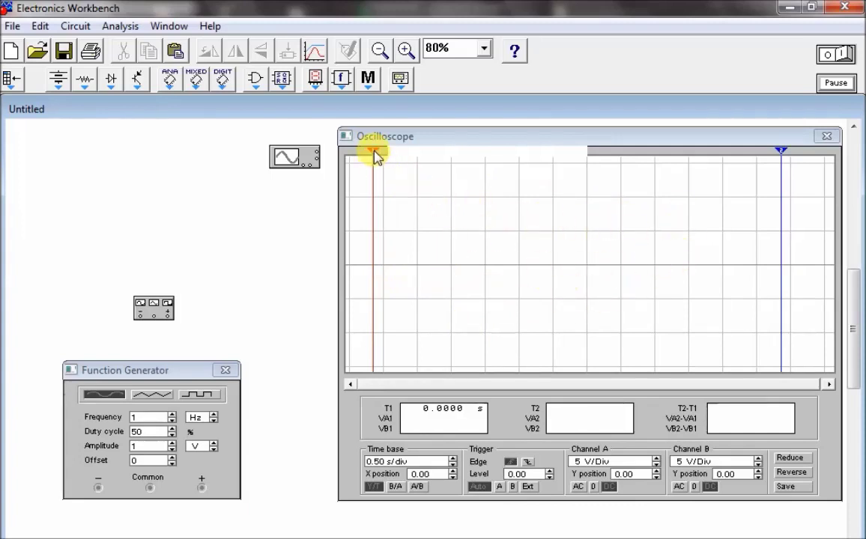
{"action": "left_click_drag", "start_coordinate": [374, 155], "coordinate": [376, 155]}
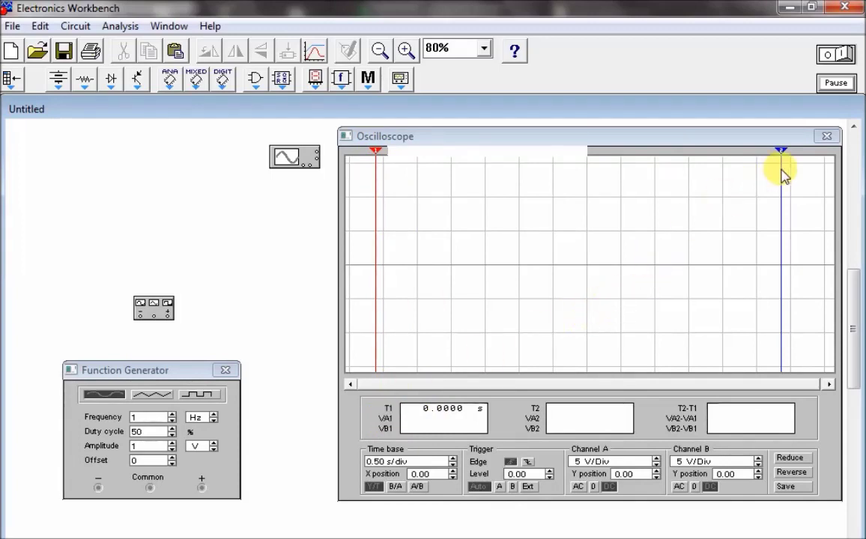
{"action": "left_click_drag", "start_coordinate": [781, 156], "coordinate": [681, 161]}
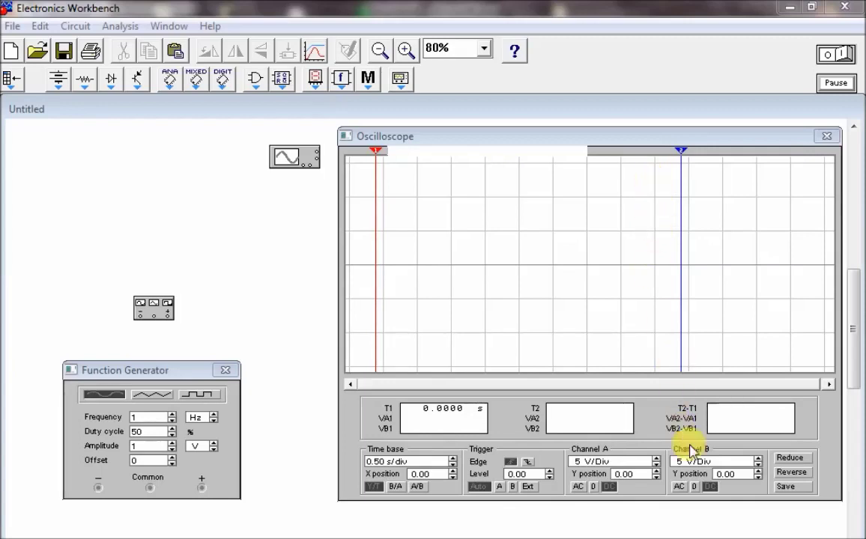
Step: Set both oscilloscope channels, A and B, to AC coupling
{"action": "left_click", "coordinate": [759, 465]}
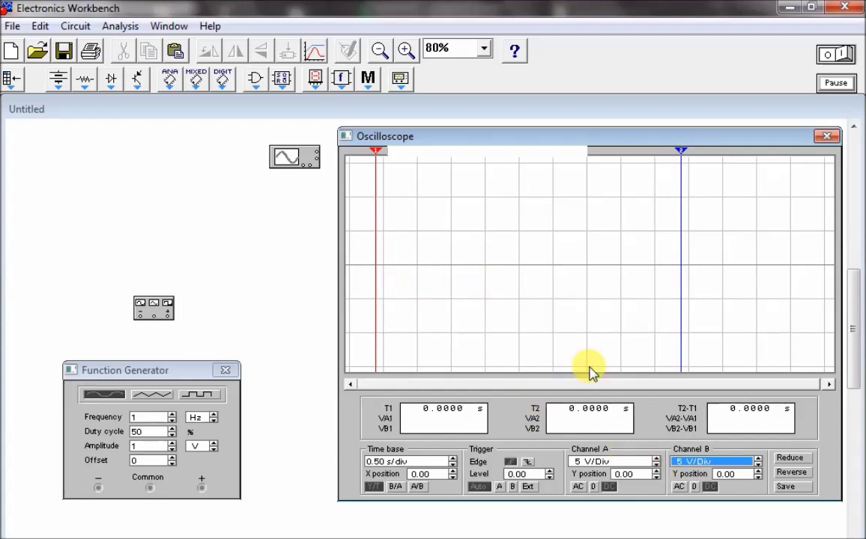
{"action": "left_click", "coordinate": [577, 487]}
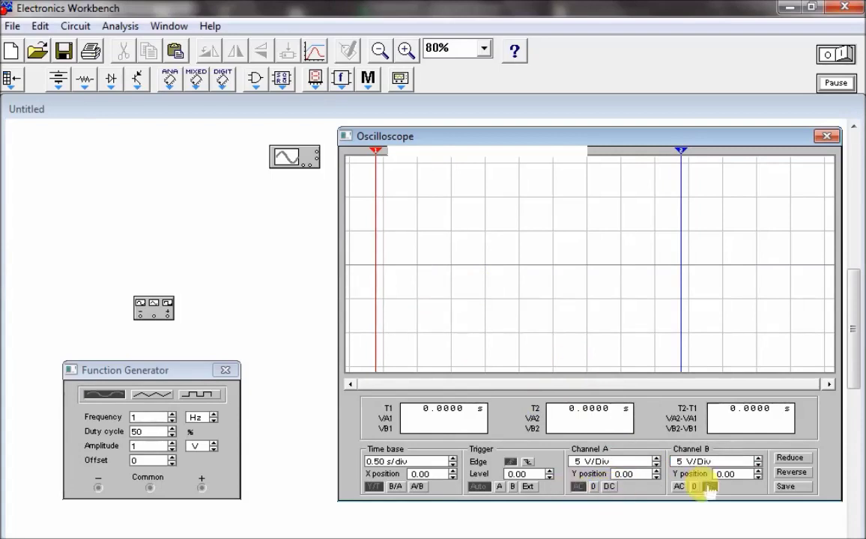
{"action": "left_click", "coordinate": [678, 487]}
{"action": "left_click", "coordinate": [210, 344]}
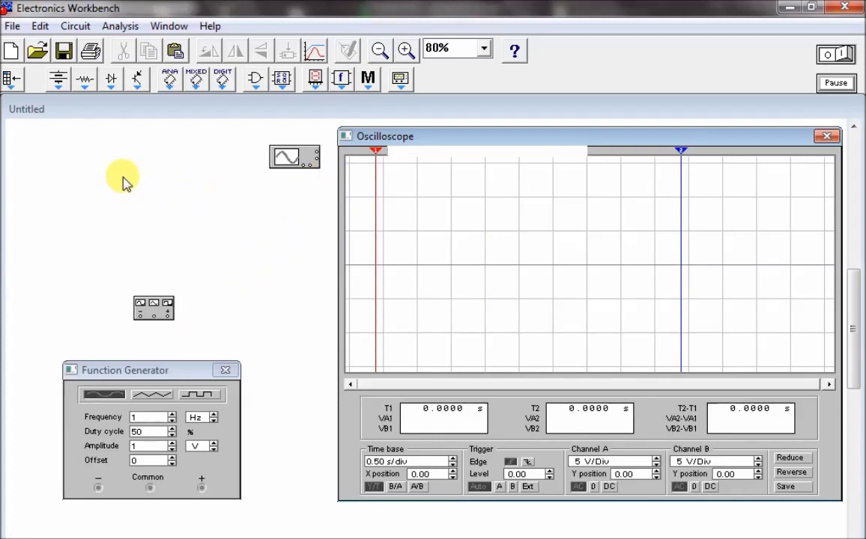
Step: Place a 1 k Ohm resistor, a 1 uF capacitor and a 1 mH inductor above the function generator
{"action": "left_click", "coordinate": [88, 86]}
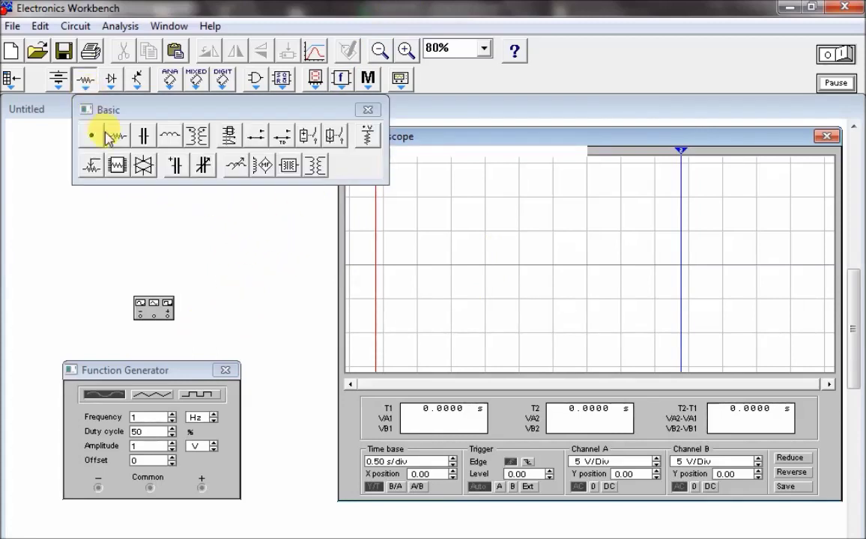
{"action": "left_click_drag", "start_coordinate": [113, 145], "coordinate": [113, 216]}
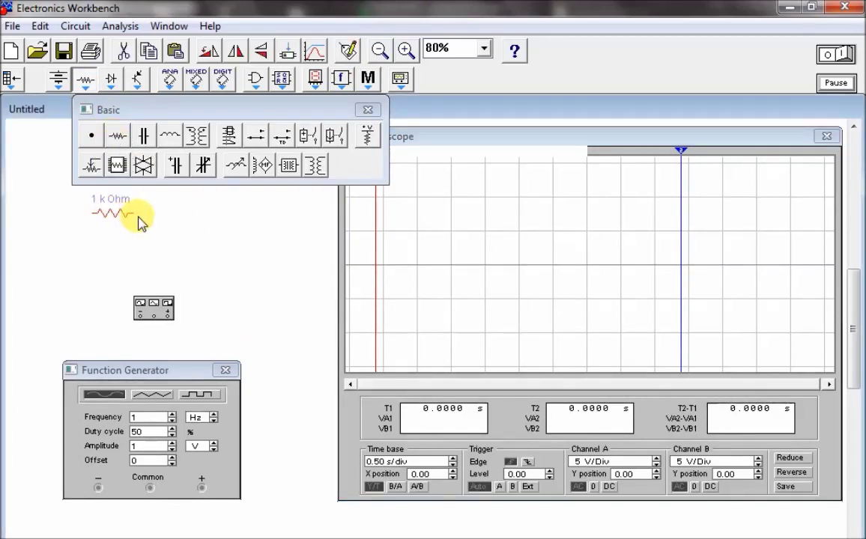
{"action": "left_click_drag", "start_coordinate": [142, 135], "coordinate": [166, 233]}
{"action": "left_click_drag", "start_coordinate": [168, 137], "coordinate": [227, 230]}
{"action": "left_click", "coordinate": [367, 109]}
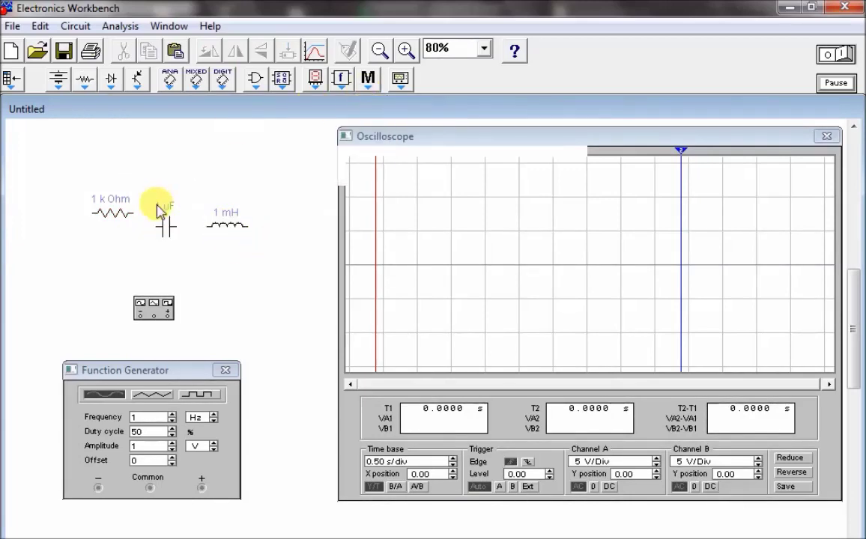
Step: Line up the resistor, capacitor and inductor in a horizontal row higher above the function generator, with gaps between them
{"action": "left_click_drag", "start_coordinate": [100, 216], "coordinate": [73, 196]}
{"action": "left_click_drag", "start_coordinate": [169, 220], "coordinate": [150, 187]}
{"action": "left_click_drag", "start_coordinate": [227, 223], "coordinate": [229, 191]}
{"action": "left_click", "coordinate": [144, 189]}
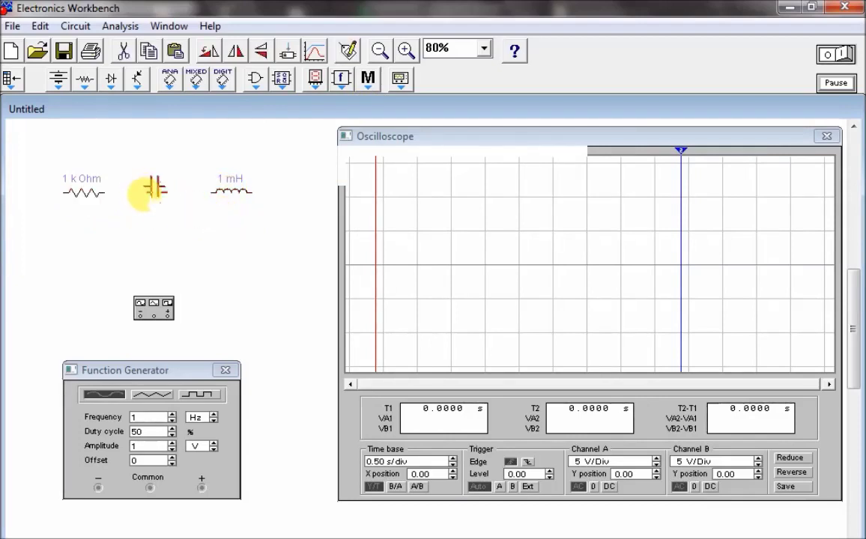
{"action": "left_click_drag", "start_coordinate": [142, 195], "coordinate": [146, 200]}
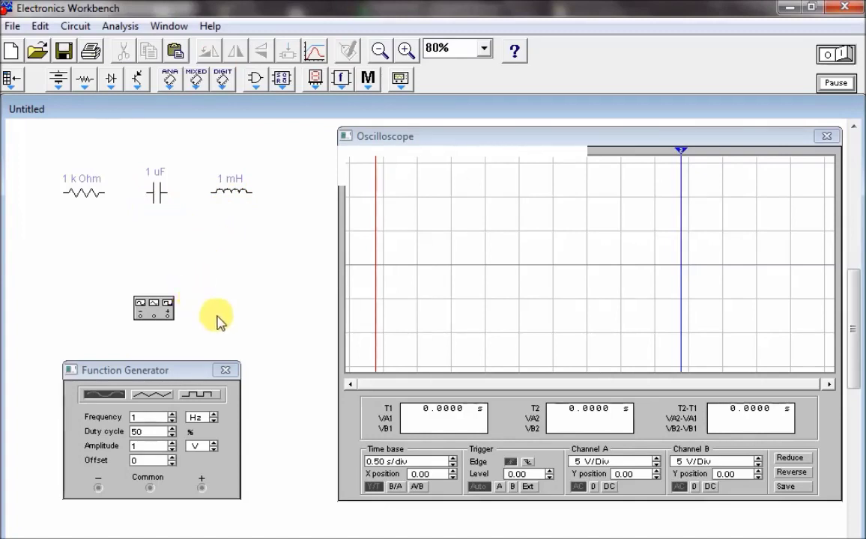
Step: Configure the function generator for a sine wave with a frequency of 60 Hz and an amplitude of 5 V
{"action": "left_click", "coordinate": [114, 405]}
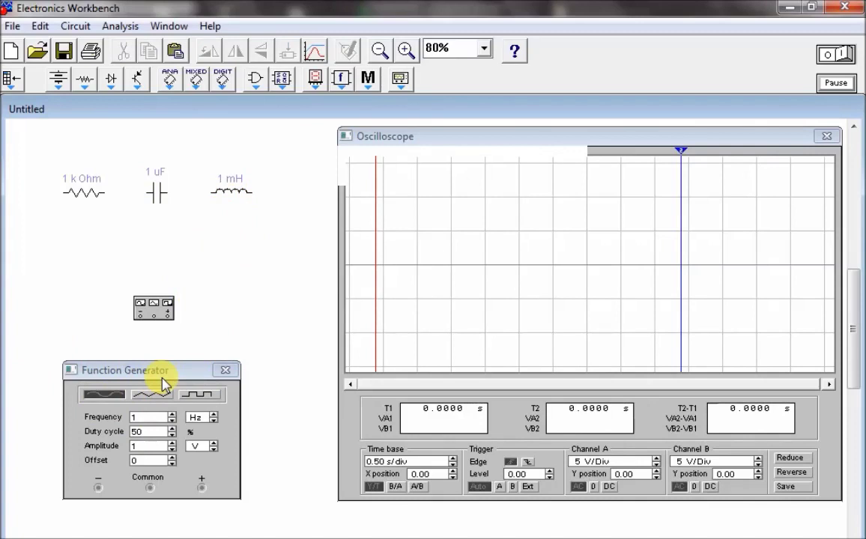
{"action": "left_click", "coordinate": [118, 402]}
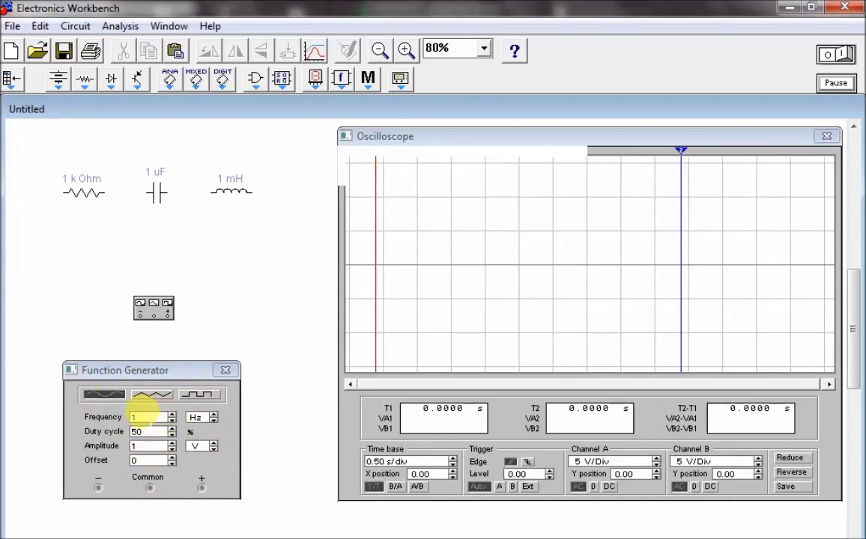
{"action": "left_click", "coordinate": [142, 417]}
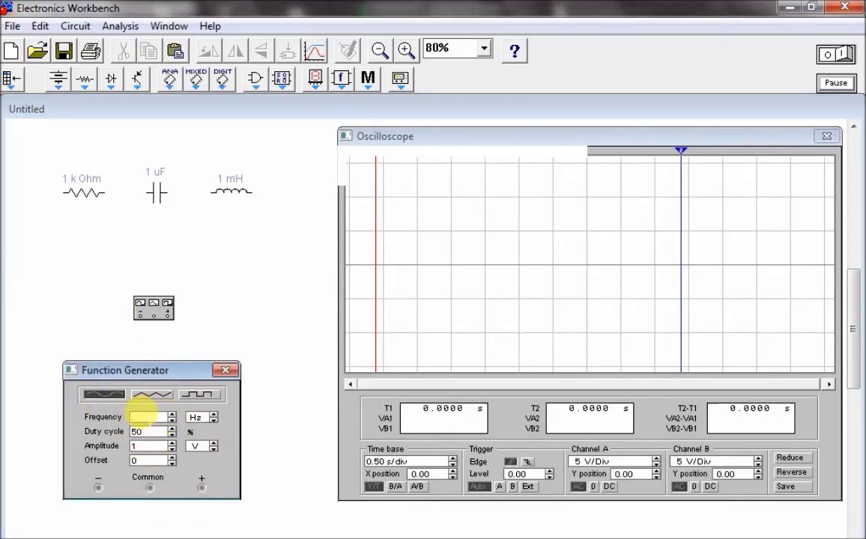
{"action": "type", "text": "60"}
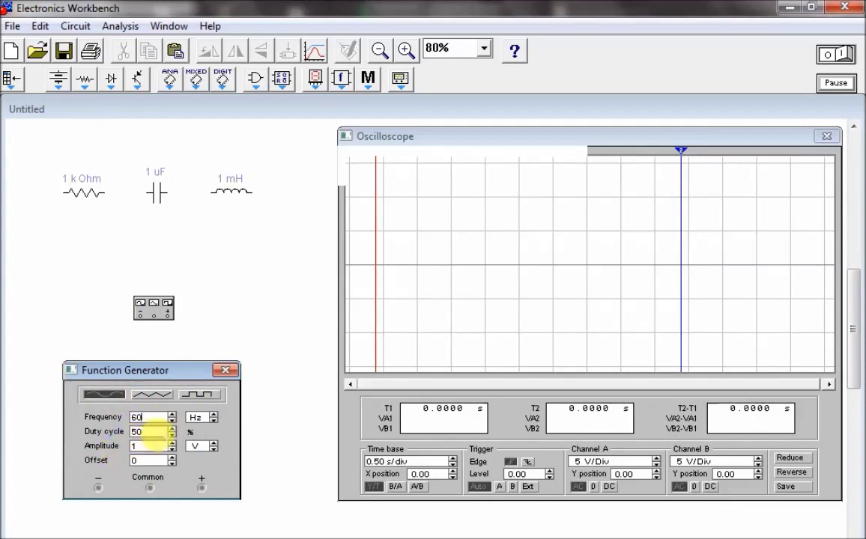
{"action": "left_click", "coordinate": [171, 443]}
{"action": "left_click", "coordinate": [171, 443]}
{"action": "left_click", "coordinate": [171, 443]}
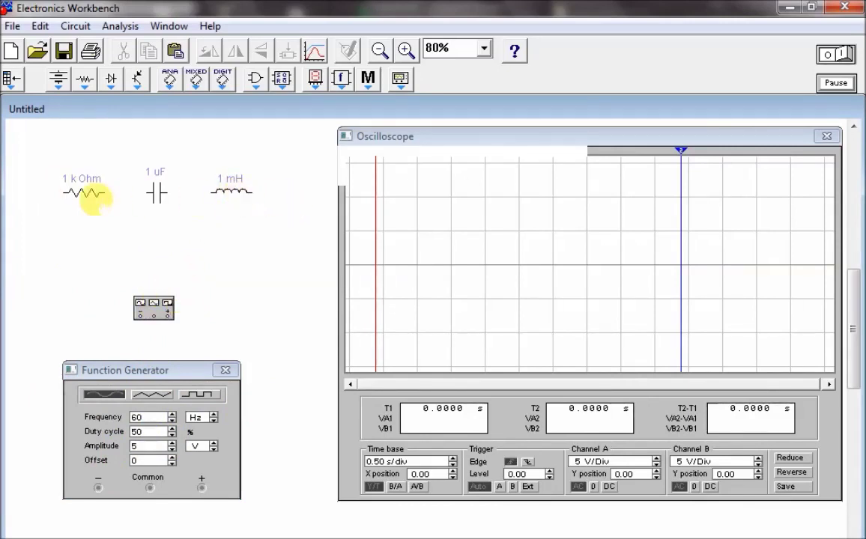
Step: Wire the resistor, capacitor and inductor in series, with the inductor to the function generator's negative terminal and the resistor to its positive terminal
{"action": "left_click_drag", "start_coordinate": [132, 191], "coordinate": [143, 193]}
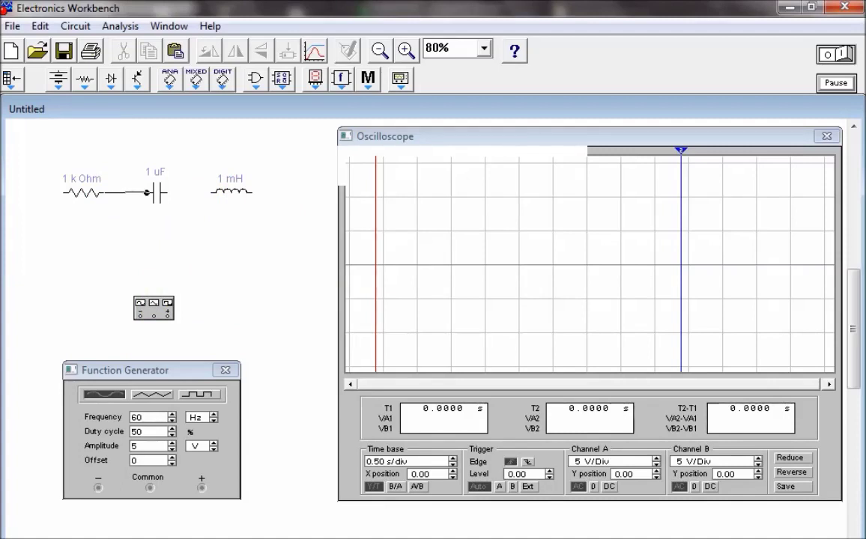
{"action": "left_click_drag", "start_coordinate": [148, 193], "coordinate": [149, 193]}
{"action": "left_click_drag", "start_coordinate": [212, 192], "coordinate": [218, 222]}
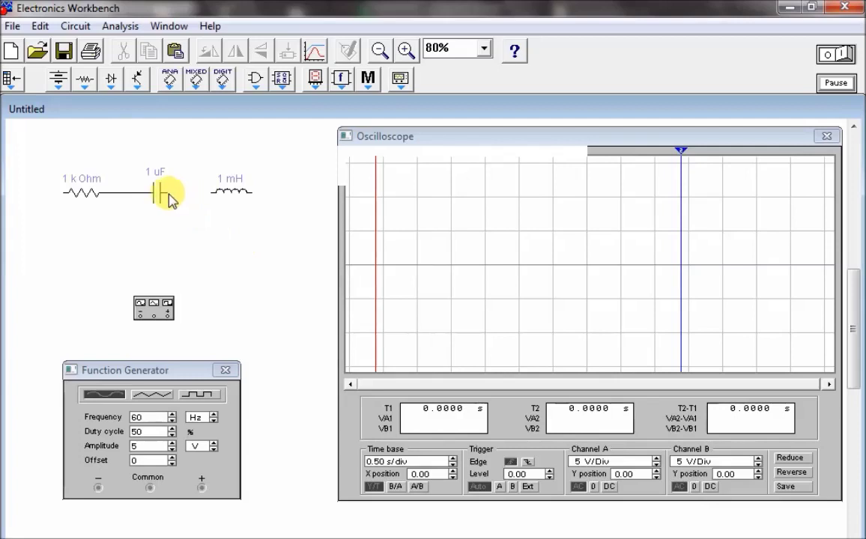
{"action": "left_click_drag", "start_coordinate": [167, 192], "coordinate": [206, 193]}
{"action": "left_click_drag", "start_coordinate": [167, 192], "coordinate": [211, 193]}
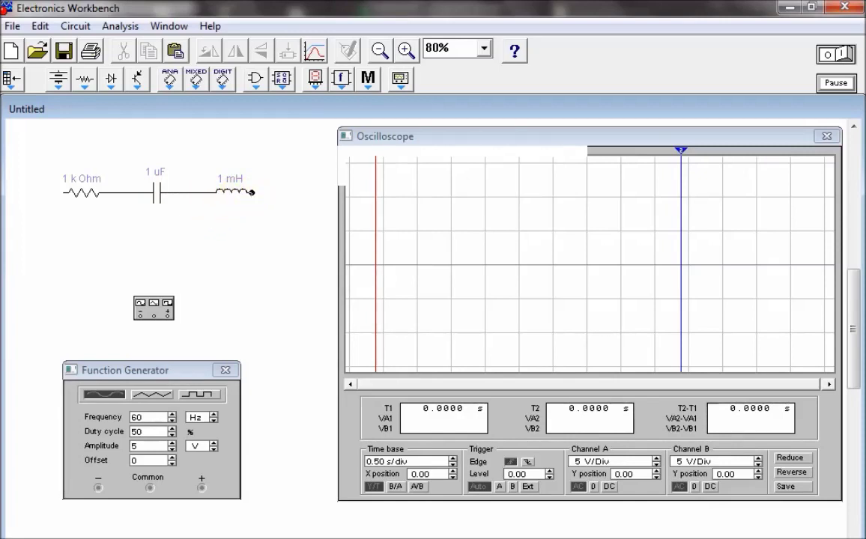
{"action": "left_click_drag", "start_coordinate": [159, 296], "coordinate": [149, 309]}
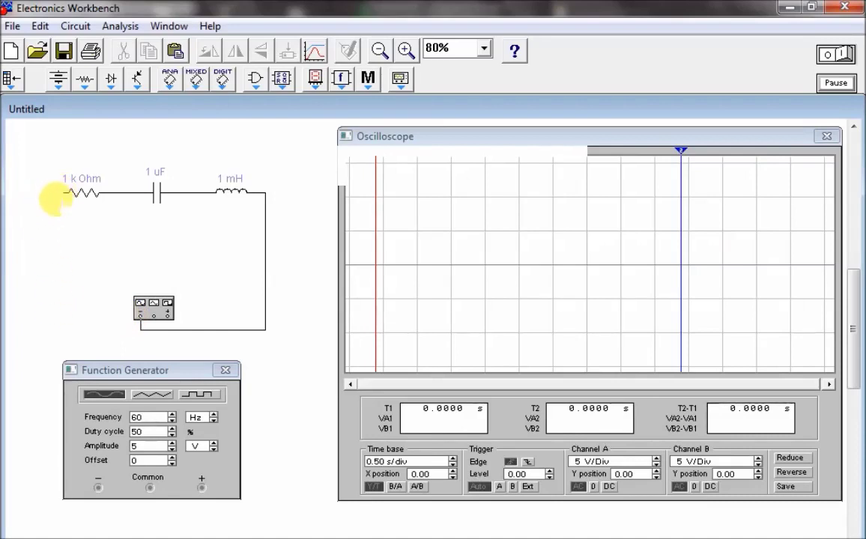
{"action": "left_click_drag", "start_coordinate": [146, 296], "coordinate": [157, 313]}
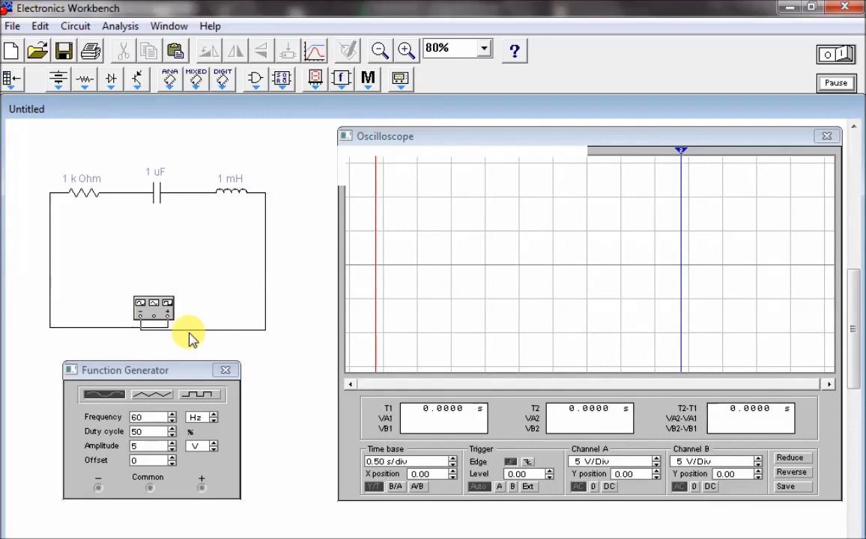
Step: Add a ground below the function generator and connect it to the generator's common terminal
{"action": "left_click", "coordinate": [58, 78]}
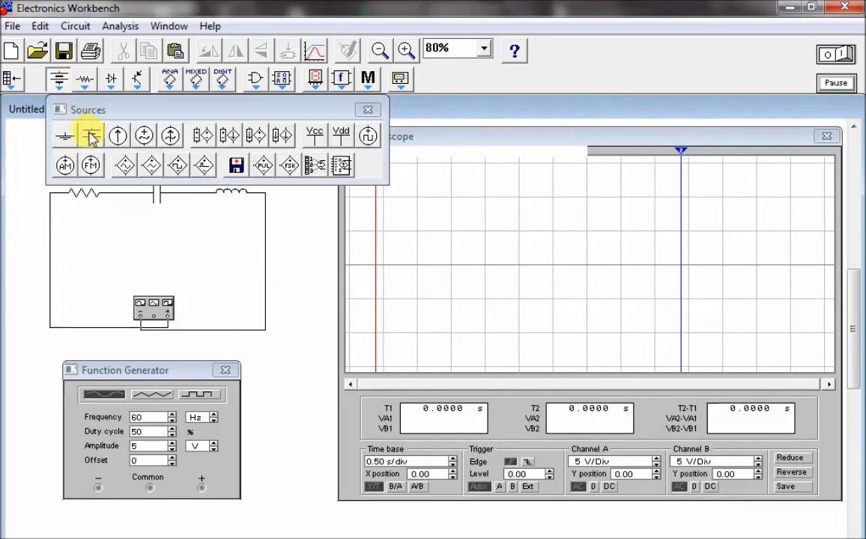
{"action": "left_click_drag", "start_coordinate": [64, 139], "coordinate": [153, 330]}
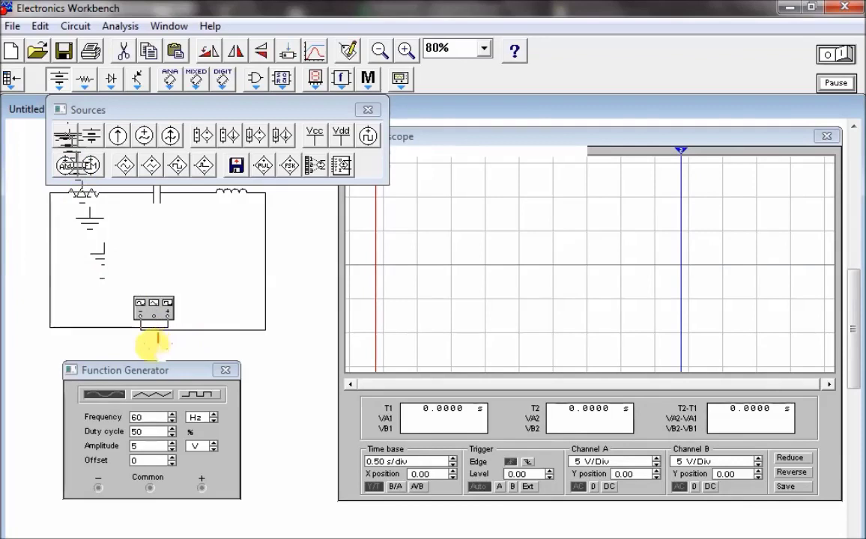
{"action": "left_click_drag", "start_coordinate": [160, 338], "coordinate": [151, 329]}
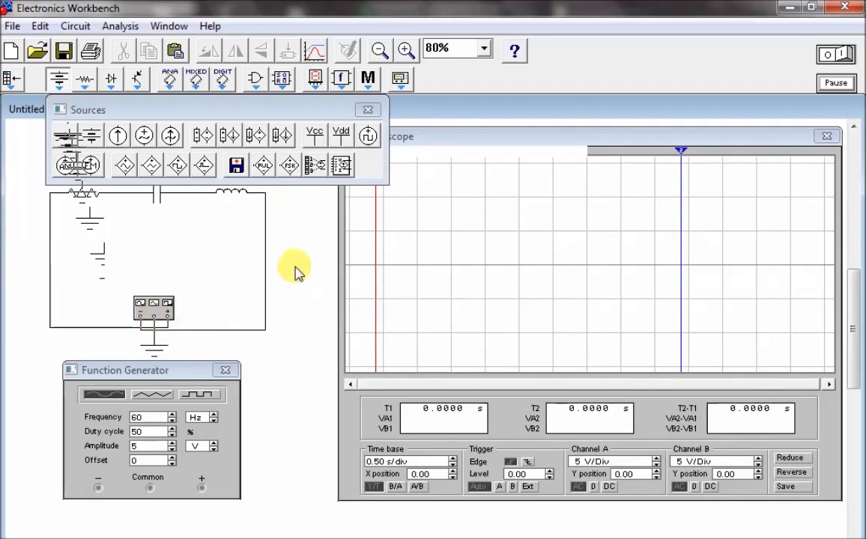
{"action": "left_click", "coordinate": [368, 110]}
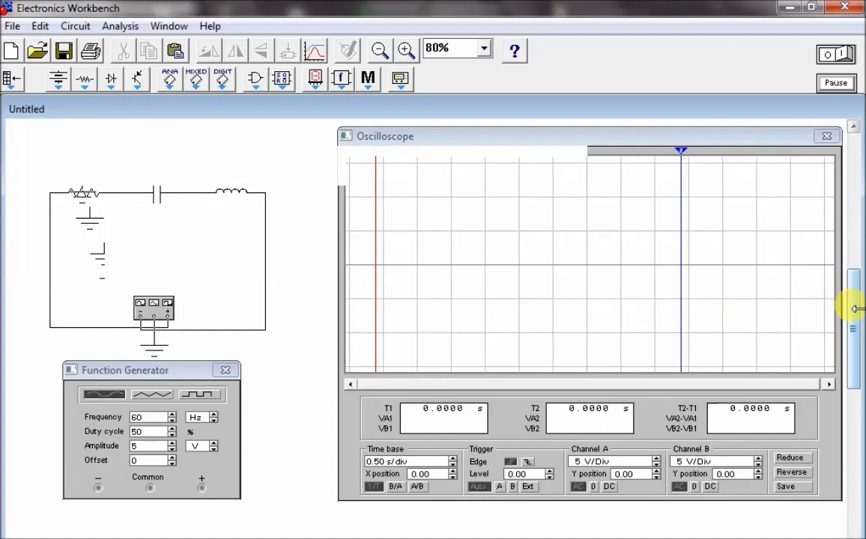
Step: Connect the oscilloscope's channel A input to the wire between the resistor and the capacitor
{"action": "mouse_move", "coordinate": [853, 315]}
{"action": "left_mouse_down"}
{"action": "mouse_move", "coordinate": [844, 290]}
{"action": "mouse_move", "coordinate": [850, 319]}
{"action": "left_mouse_up"}
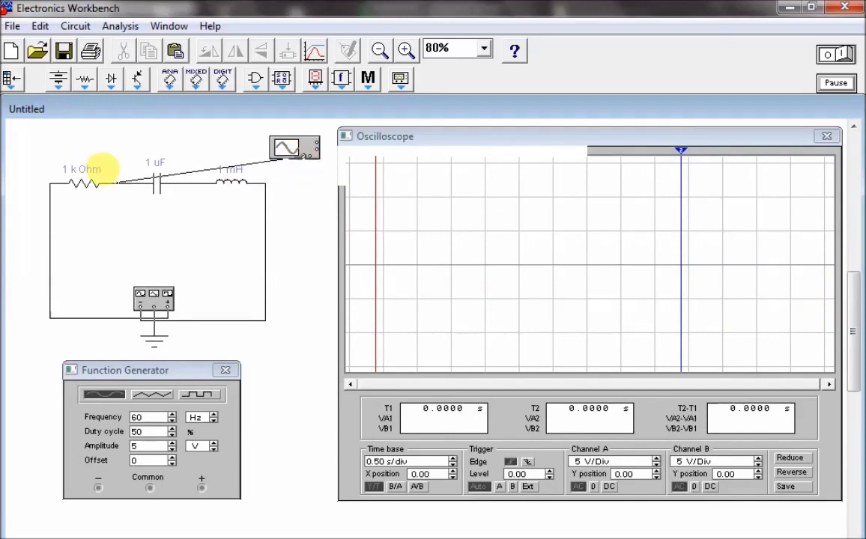
{"action": "left_click_drag", "start_coordinate": [103, 169], "coordinate": [117, 181]}
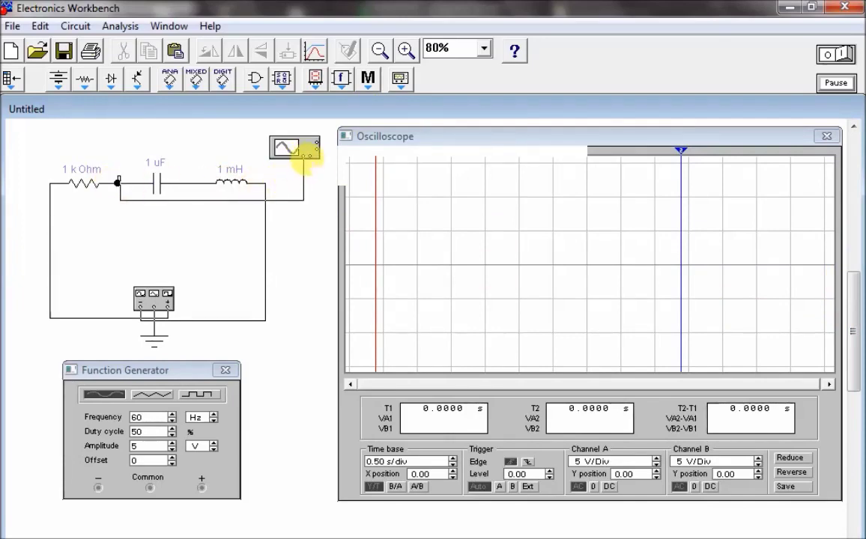
Step: Connect the oscilloscope's channel B input to the wire between the capacitor and the inductor
{"action": "left_click_drag", "start_coordinate": [305, 157], "coordinate": [192, 183]}
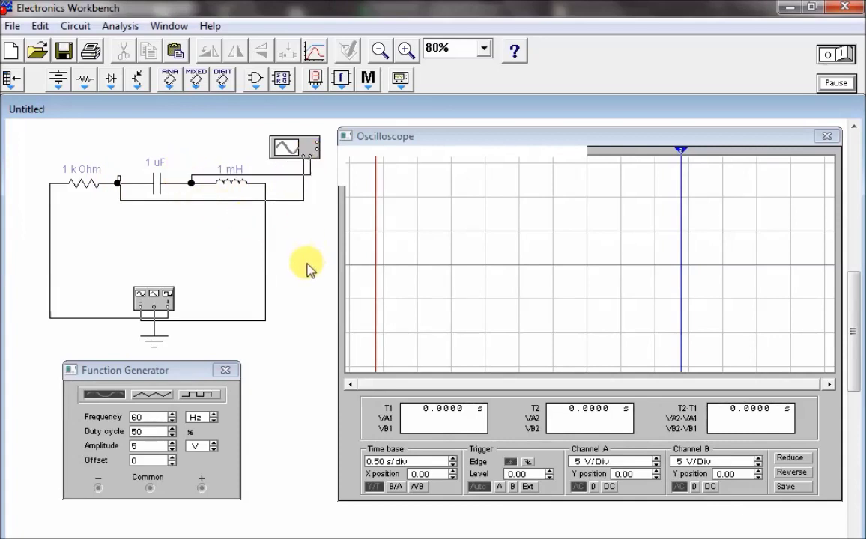
Step: Add a second ground below the oscilloscope and wire it to the oscilloscope's ground terminal
{"action": "left_click", "coordinate": [58, 80]}
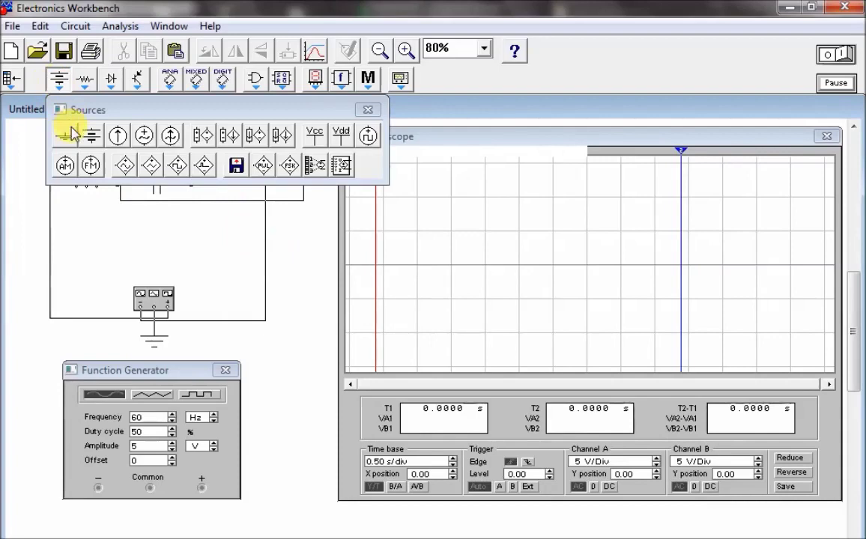
{"action": "left_click_drag", "start_coordinate": [65, 136], "coordinate": [313, 219]}
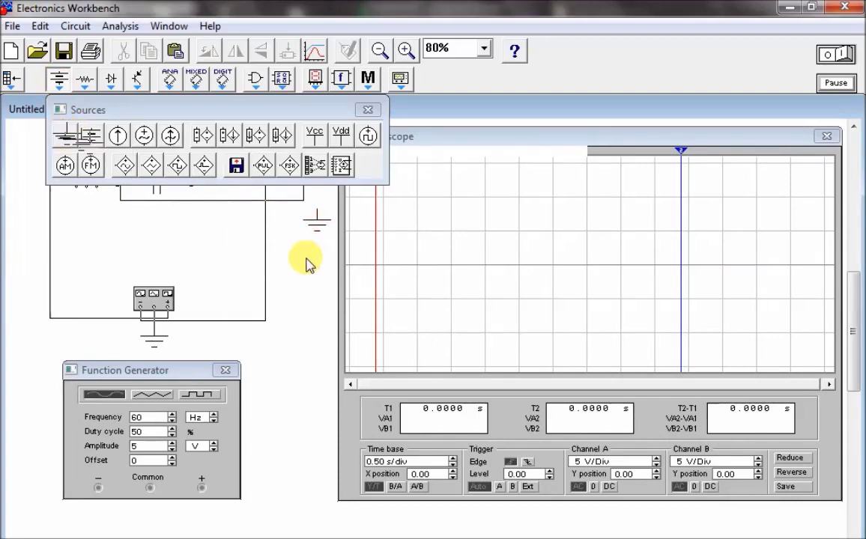
{"action": "left_click", "coordinate": [368, 109]}
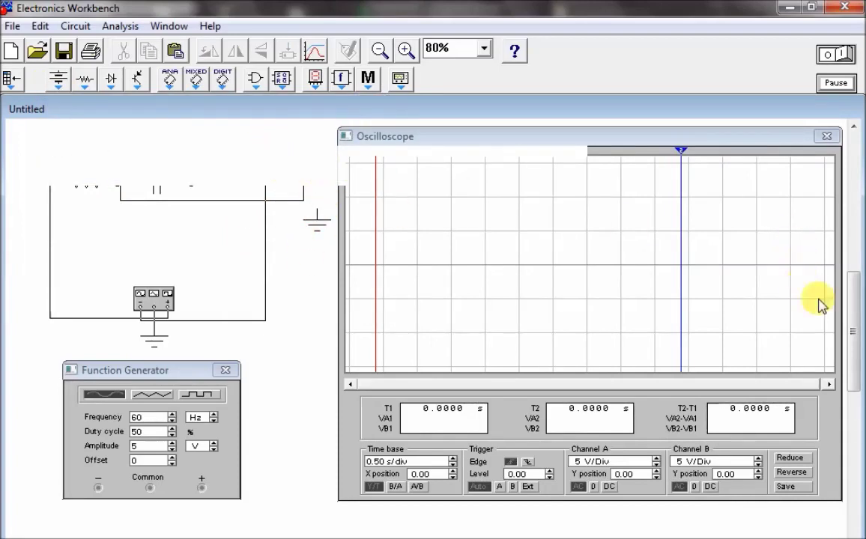
{"action": "mouse_move", "coordinate": [853, 315]}
{"action": "left_mouse_down"}
{"action": "mouse_move", "coordinate": [853, 296]}
{"action": "mouse_move", "coordinate": [852, 307]}
{"action": "left_mouse_up"}
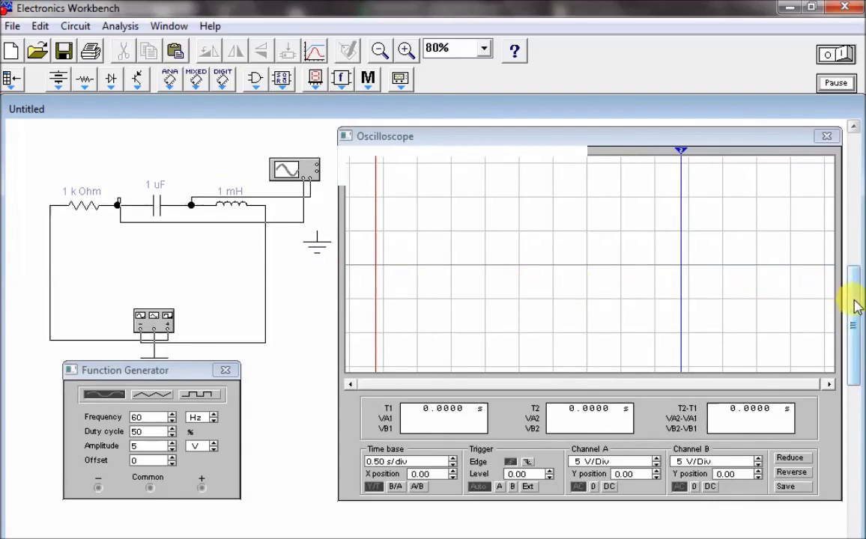
{"action": "left_click_drag", "start_coordinate": [856, 304], "coordinate": [857, 309]}
{"action": "left_click_drag", "start_coordinate": [316, 220], "coordinate": [318, 149]}
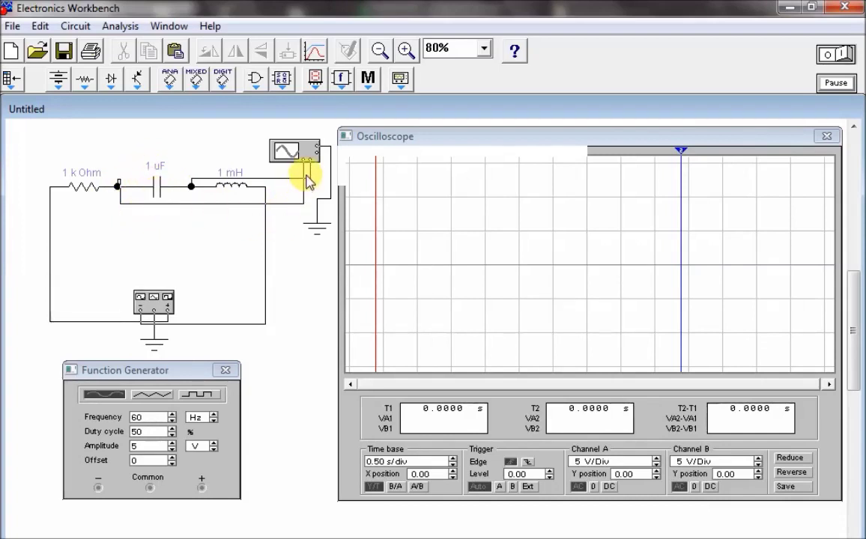
{"action": "left_click_drag", "start_coordinate": [307, 176], "coordinate": [191, 188]}
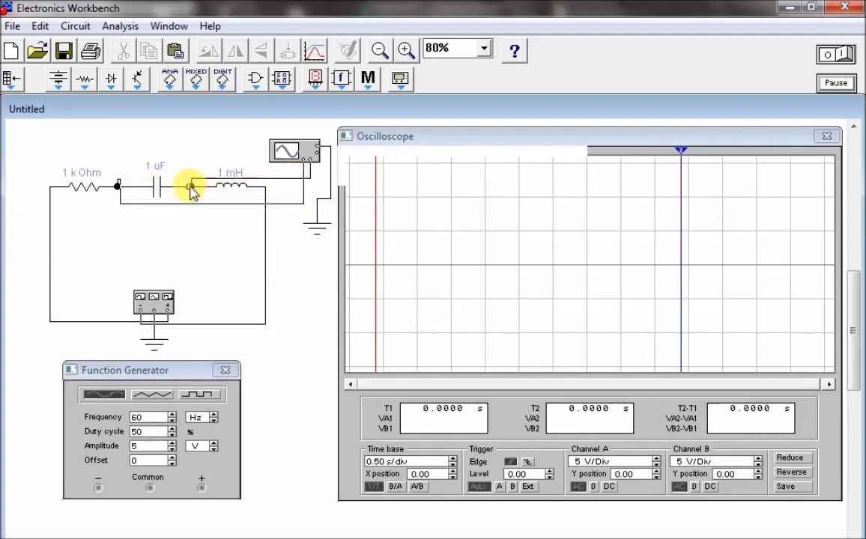